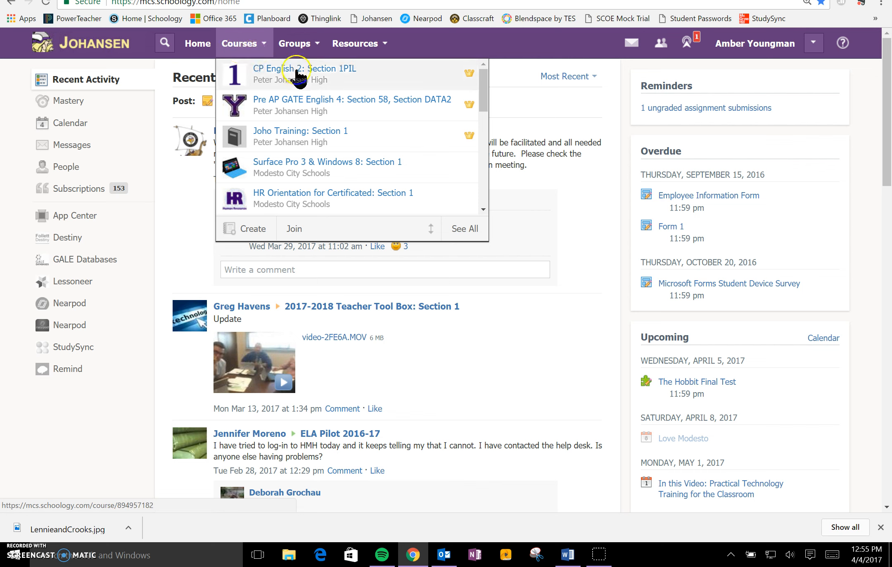
Step: Open the Pre AP GATE English 4 course and view its "Weekly Agenda: April 3-7" page
left_click(297, 104)
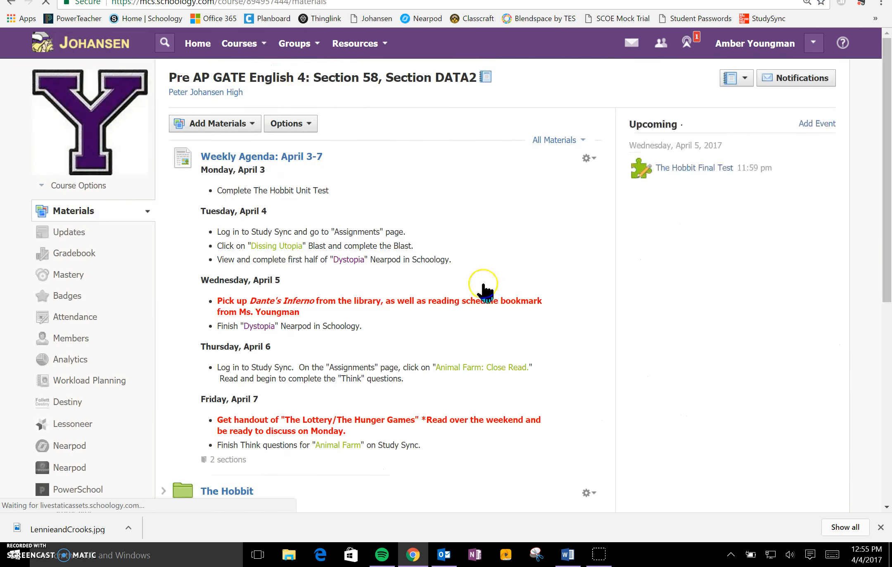
scroll(487, 289, "down", 1)
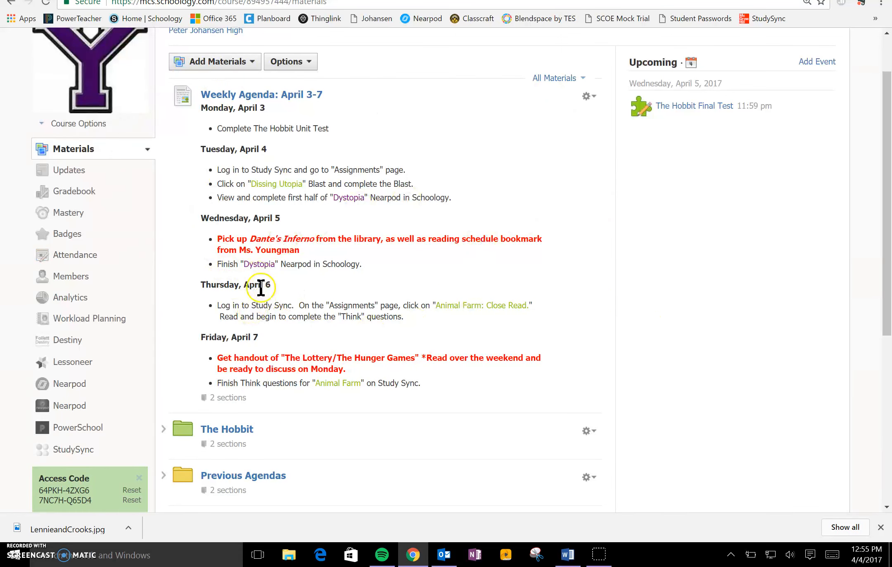
scroll(259, 285, "up", 2)
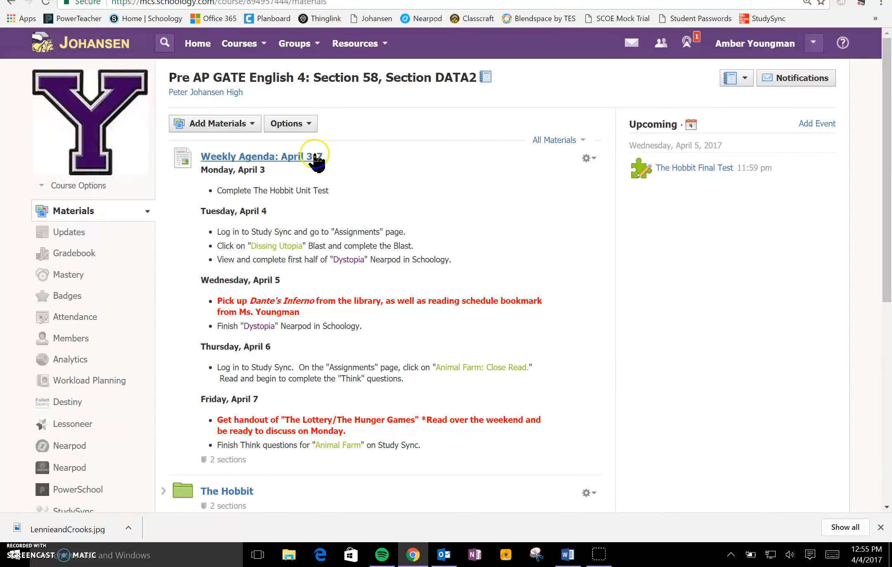
left_click(313, 156)
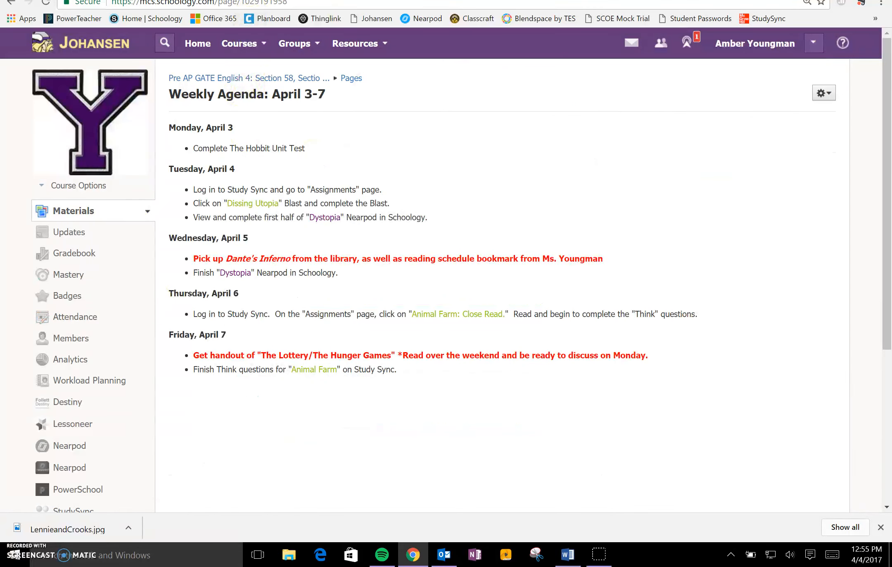
Step: View the weekly agenda linked in the calendar's April 3 "Pre-AP English Agenda" event, and return to the calendar
left_click(195, 48)
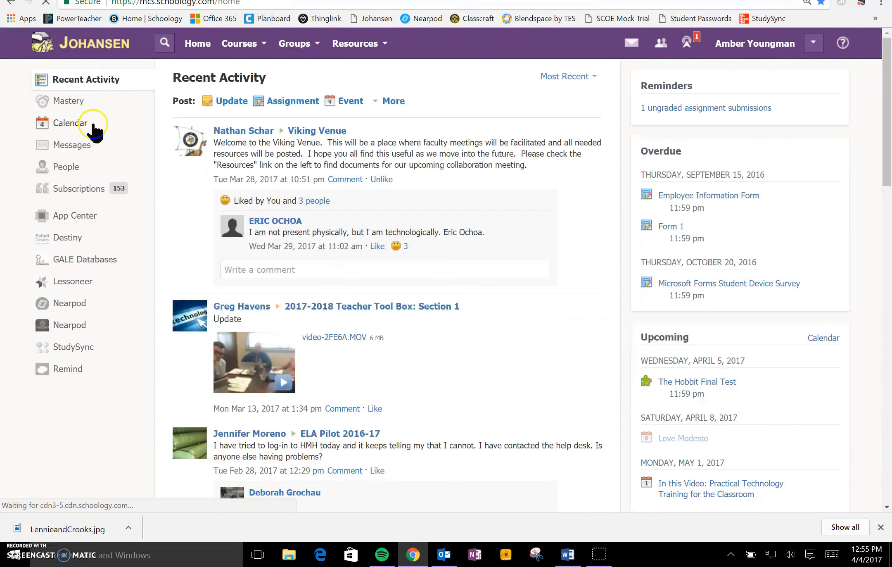
left_click(96, 123)
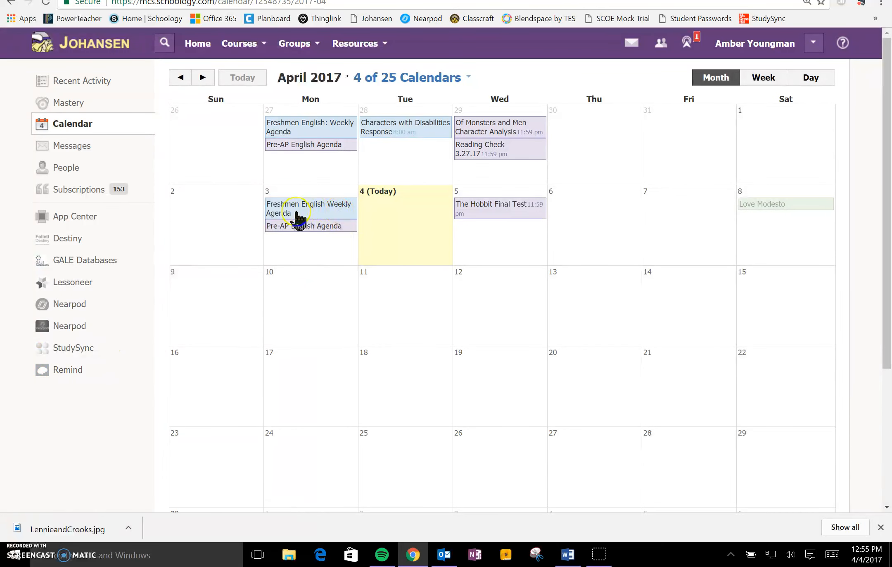
left_click(329, 232)
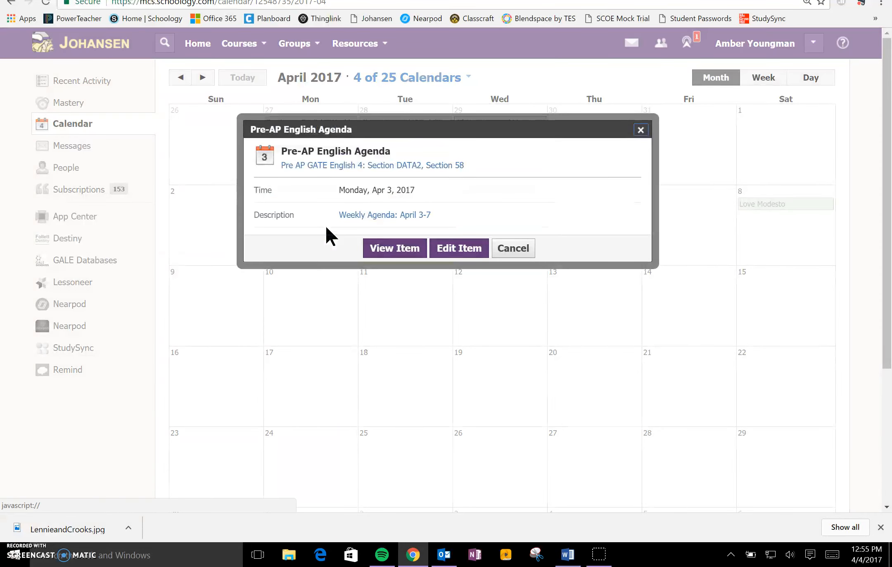
left_click(349, 215)
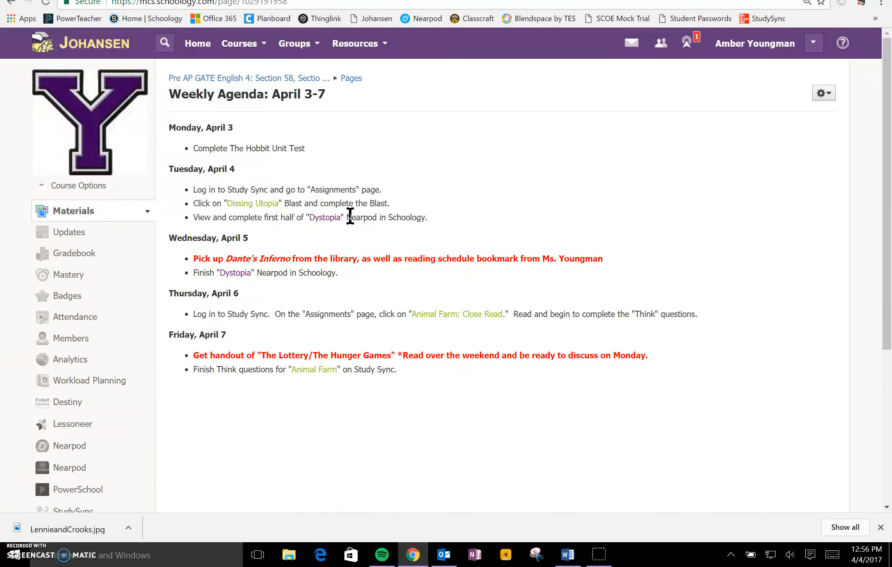
left_click(196, 51)
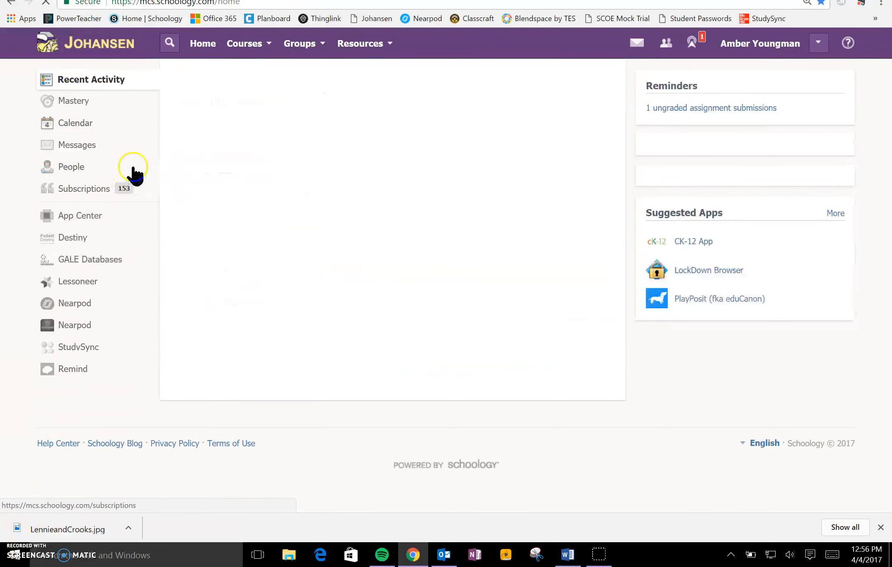
left_click(83, 124)
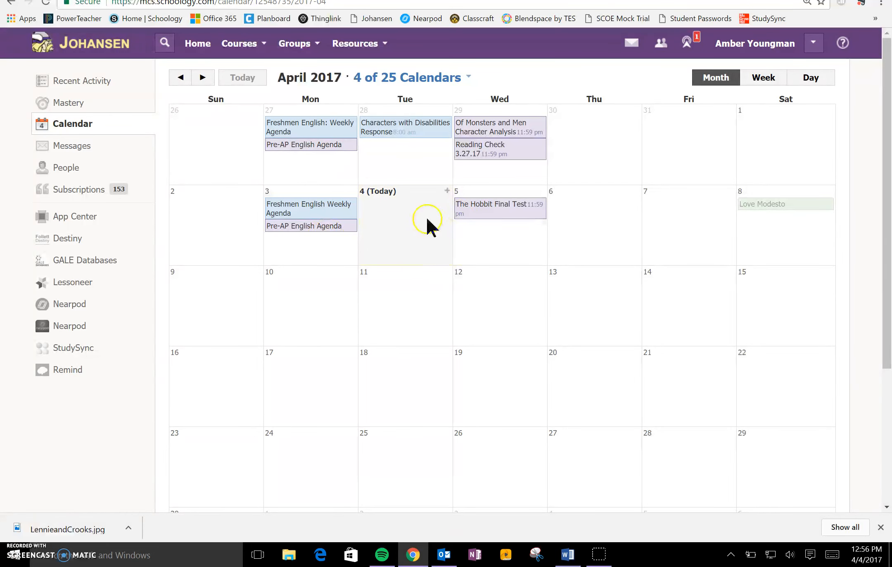
Step: Create an assignment named "Test" in the Pre AP GATE English 4 course, due April 4, 2017 for all sections
left_click(250, 43)
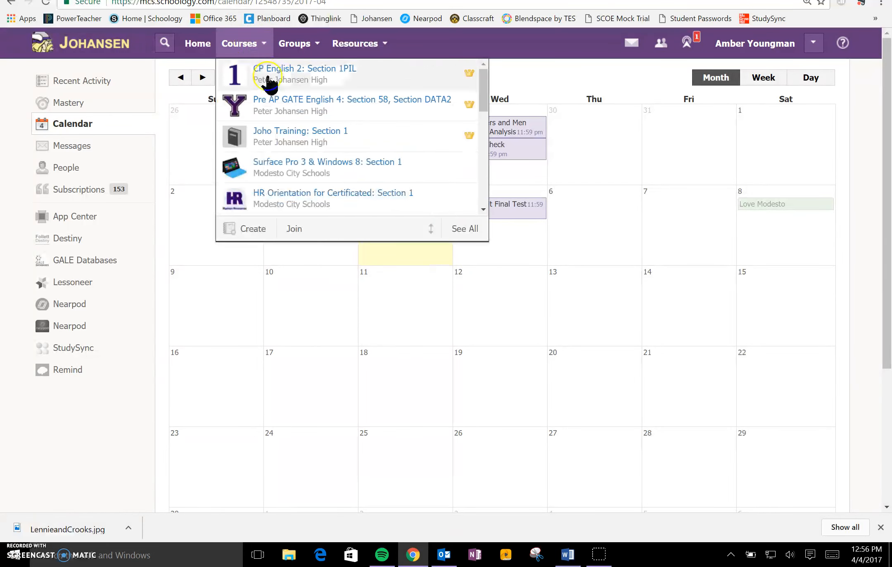
left_click(290, 106)
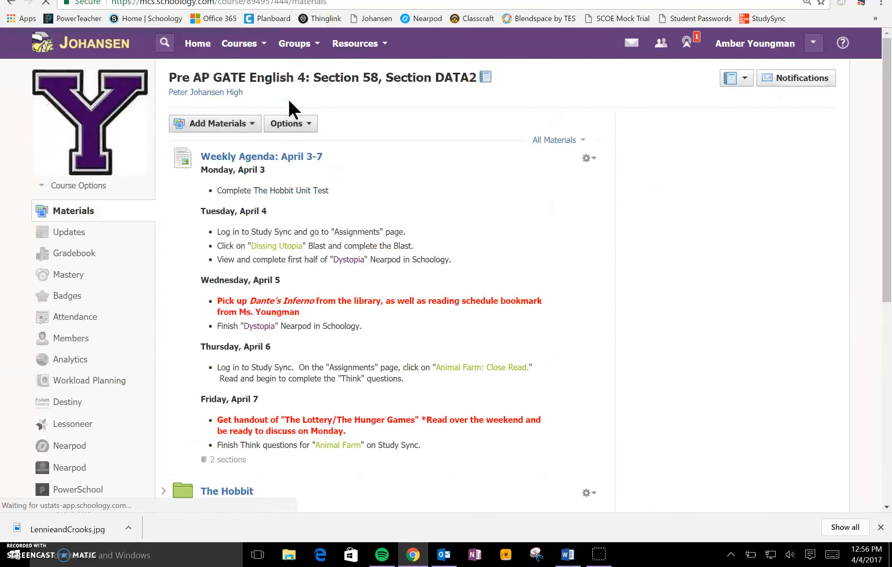
left_click(246, 124)
left_click(265, 169)
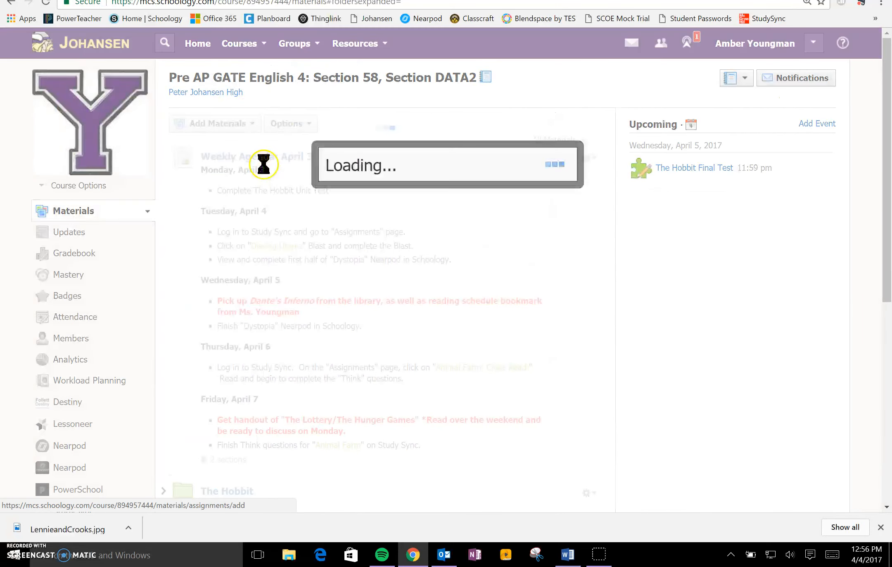
left_click(277, 94)
type("Test")
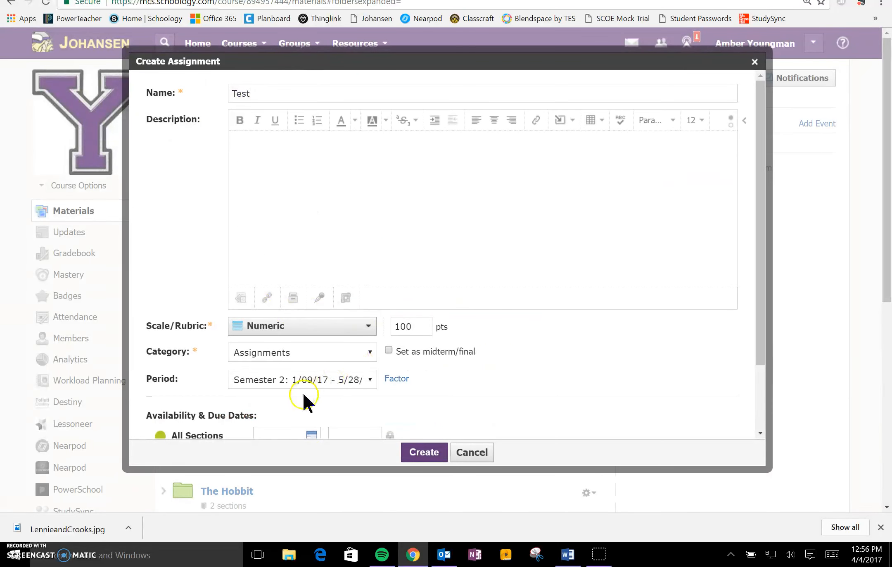
scroll(306, 399, "down", 1)
scroll(334, 387, "down", 1)
left_click(311, 355)
left_click(299, 417)
left_click(437, 454)
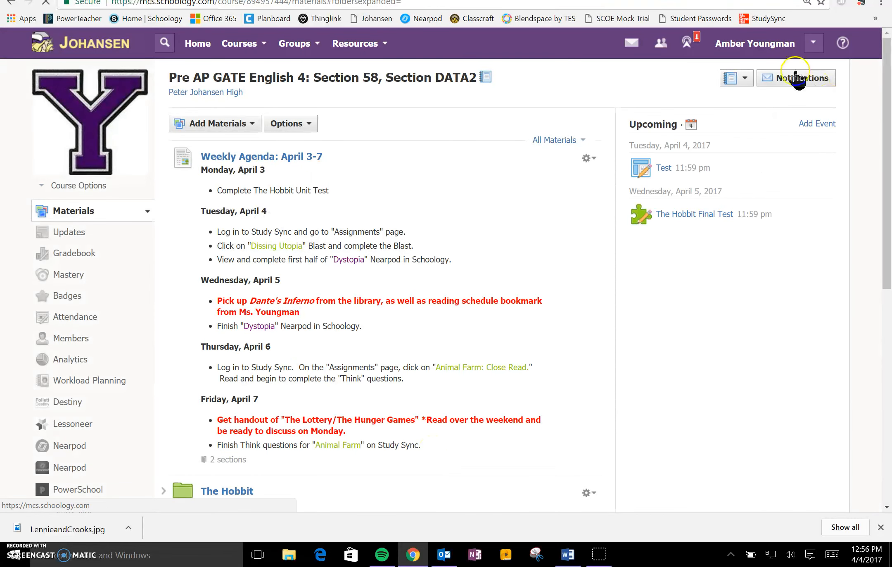
Step: Check the Pre AP GATE English 4 course calendar for the Test assignment and close it
left_click(691, 125)
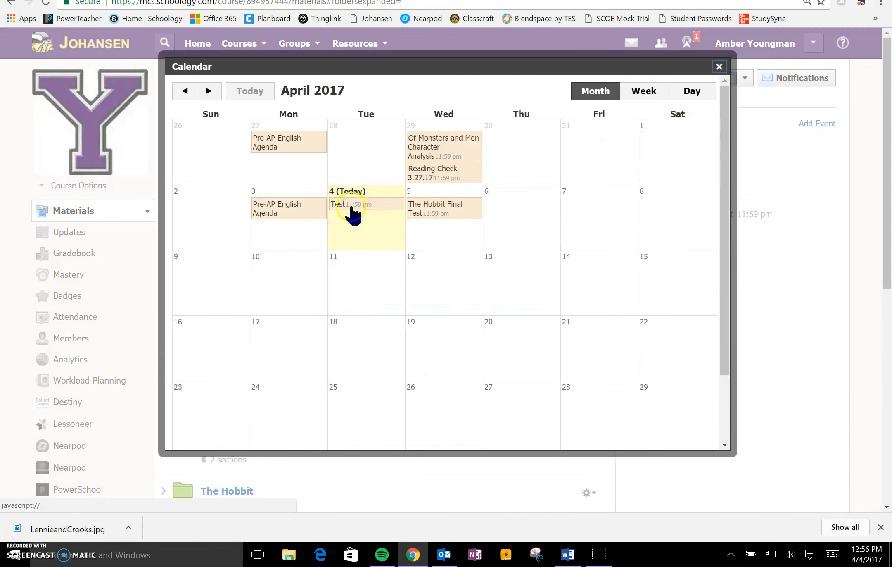
left_click(719, 67)
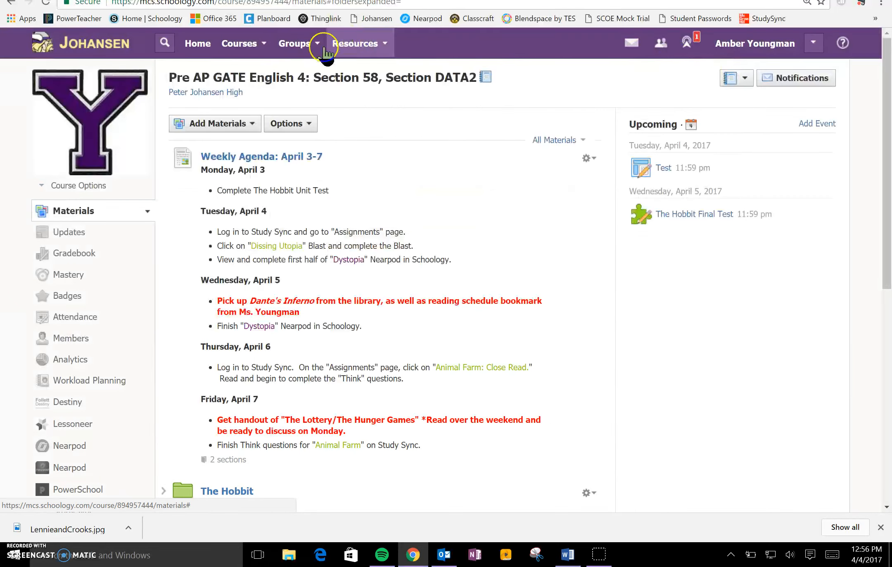
left_click(254, 46)
left_click(254, 44)
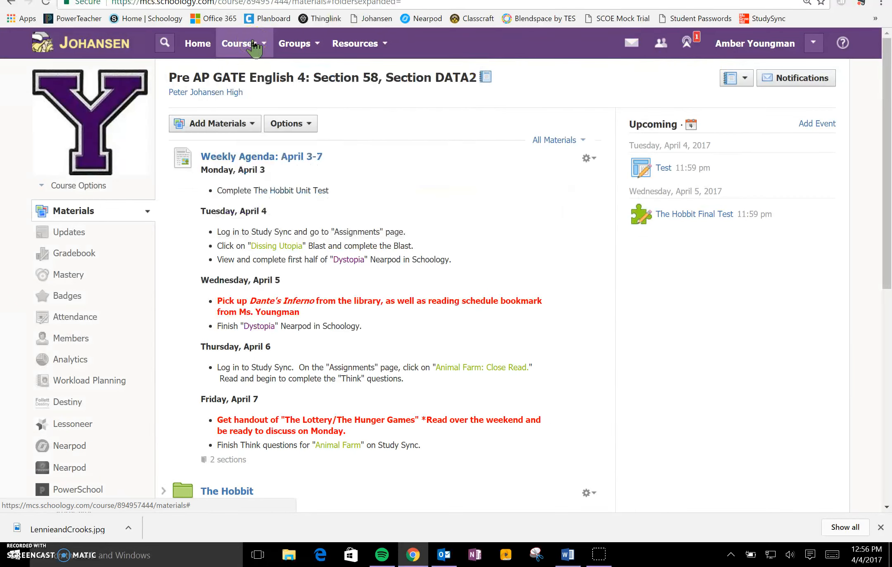
Step: Open the Test assignment's page from its April 4 entry in the home calendar
left_click(202, 48)
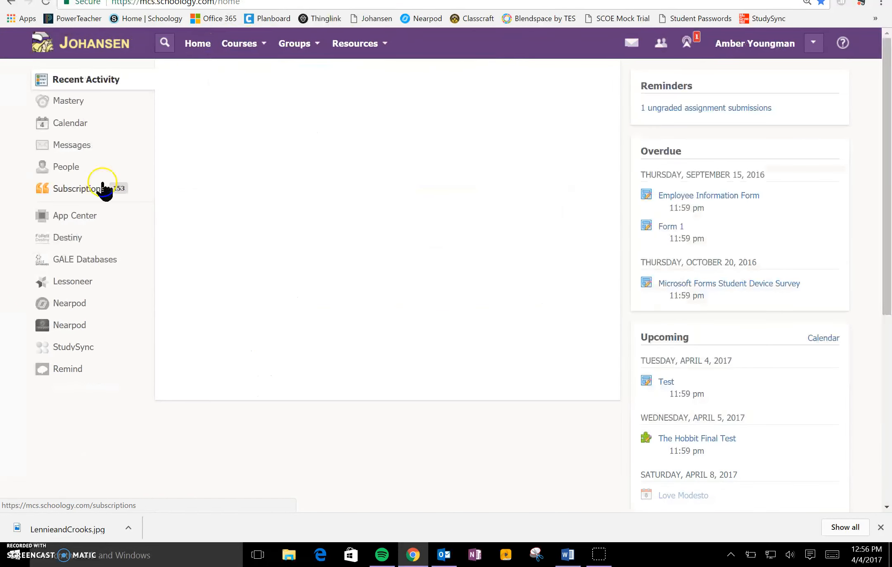
left_click(81, 122)
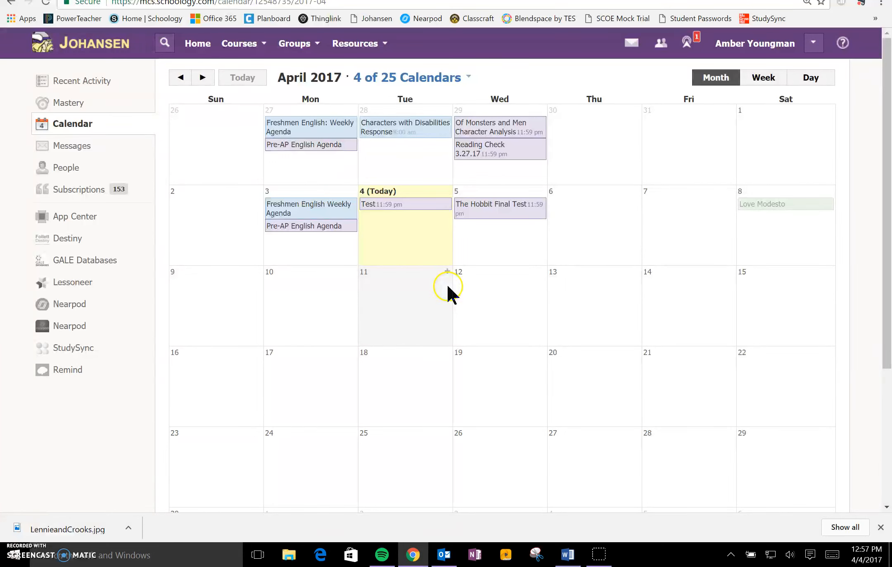
left_click(404, 206)
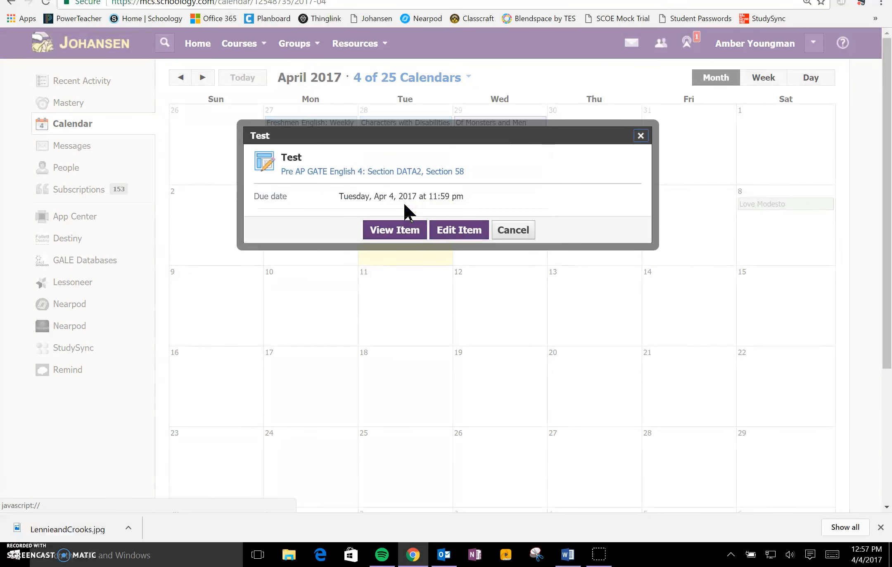
left_click(402, 232)
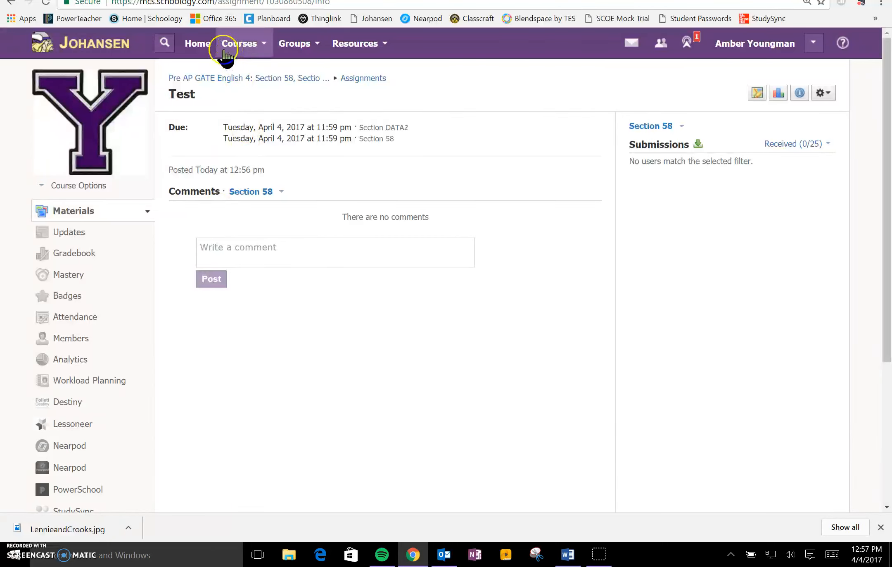
Step: Delete the Test assignment, reaching it through its April 4 entry in the home calendar
left_click(203, 46)
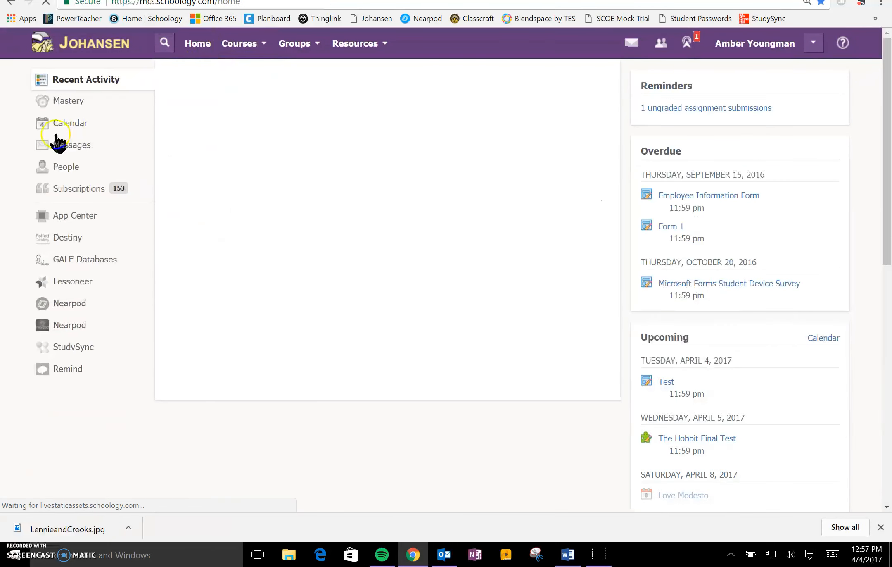
left_click(64, 124)
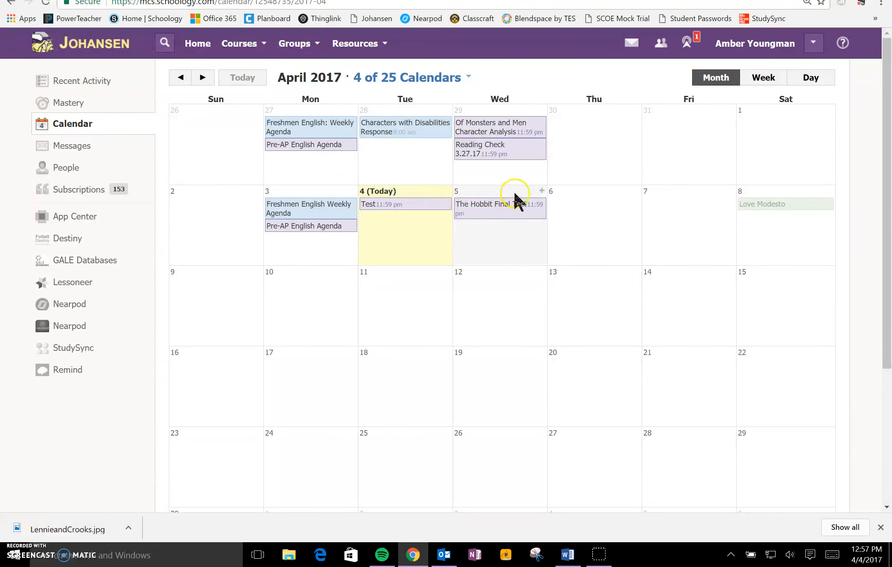
left_click(390, 205)
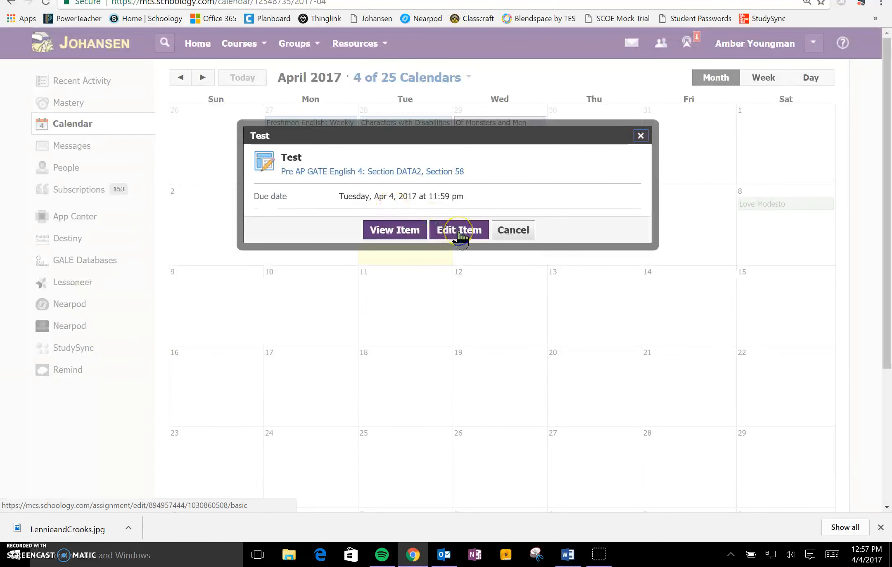
left_click(401, 232)
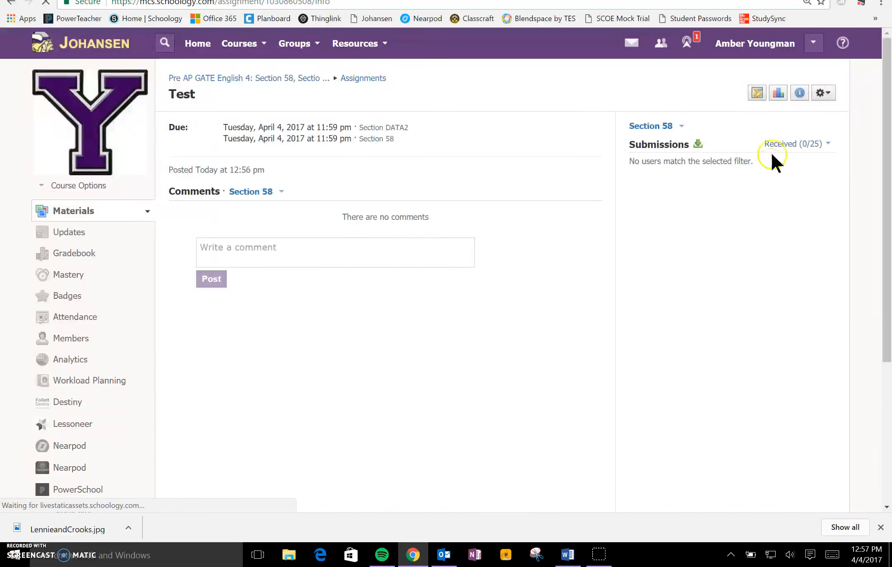
left_click(825, 93)
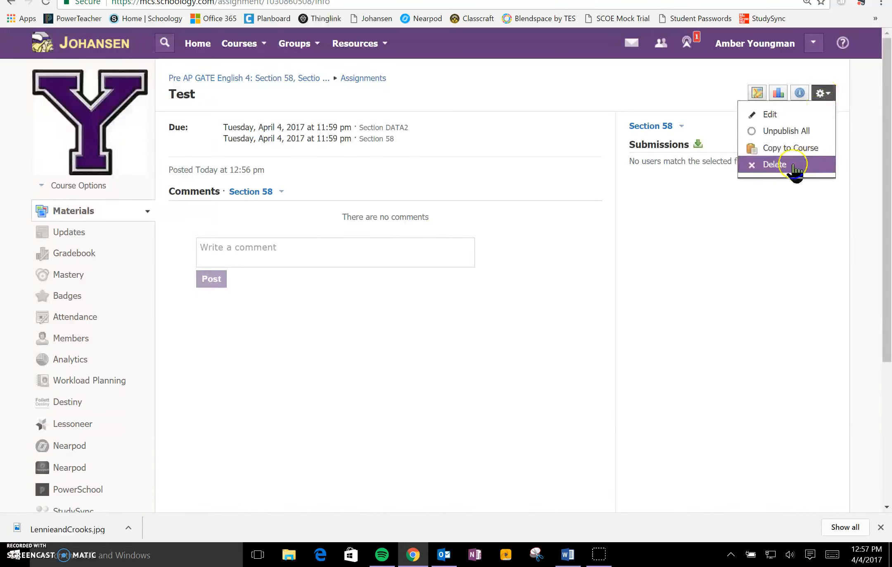
left_click(793, 166)
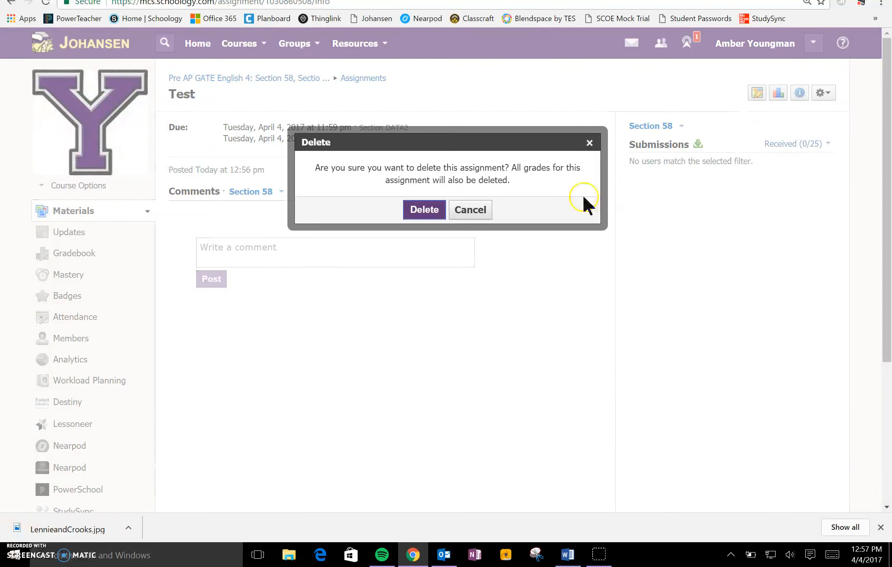
left_click(424, 211)
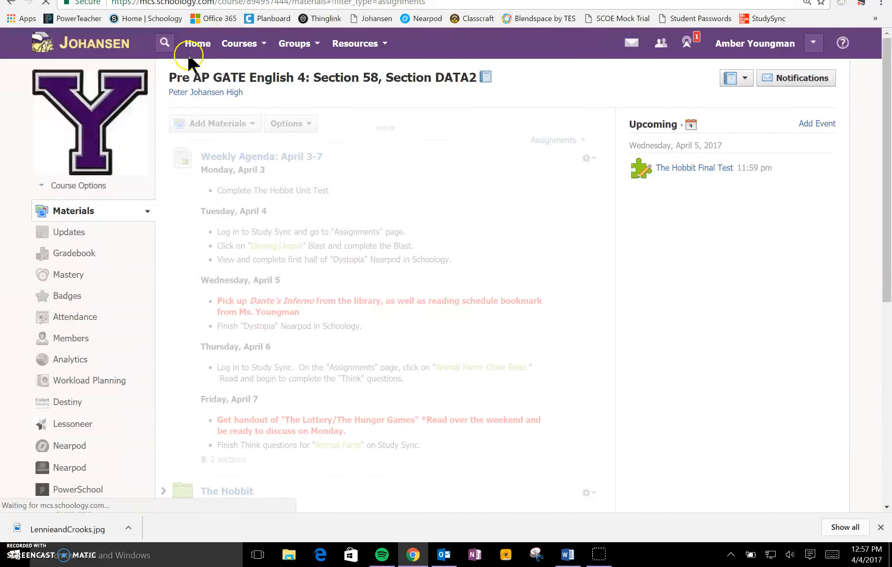
Step: Start a new event from the home calendar, running from April 11 to April 13, 2017
left_click(199, 45)
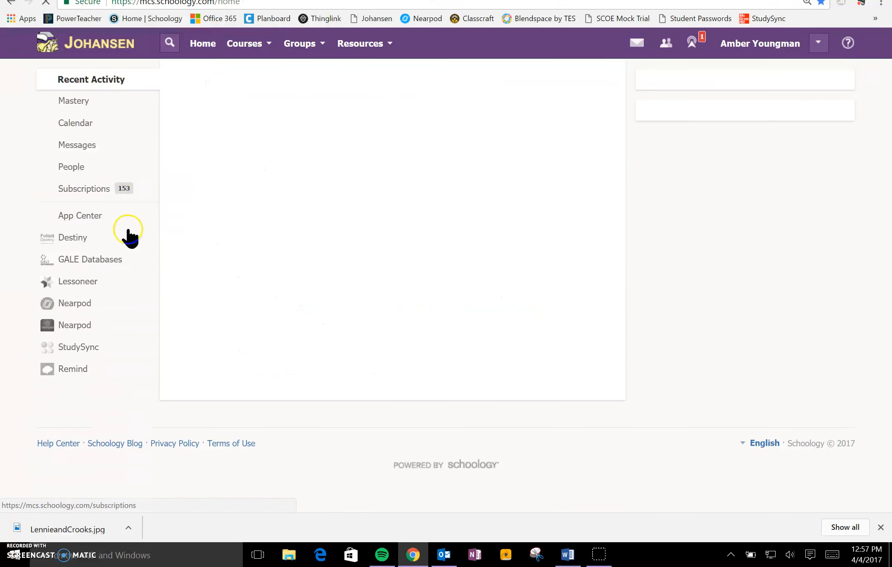
left_click(51, 120)
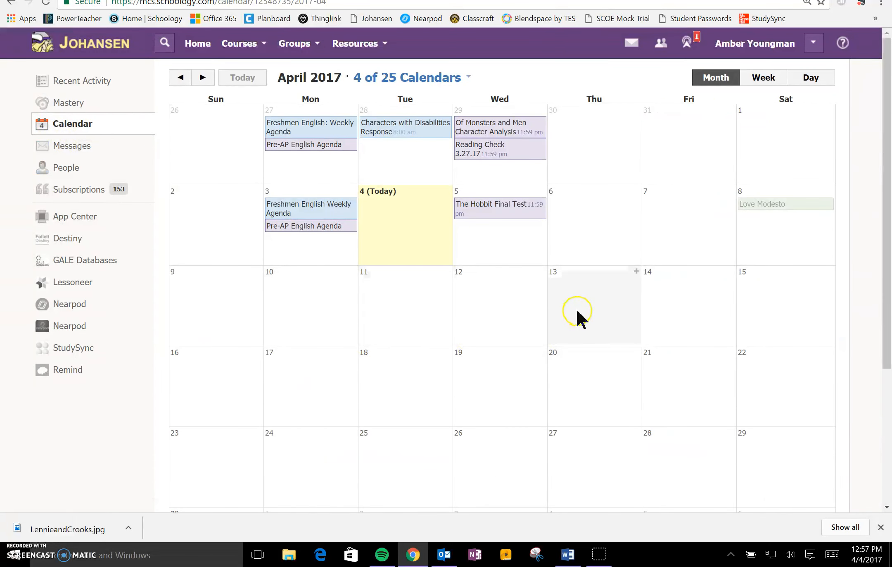
left_click(398, 318)
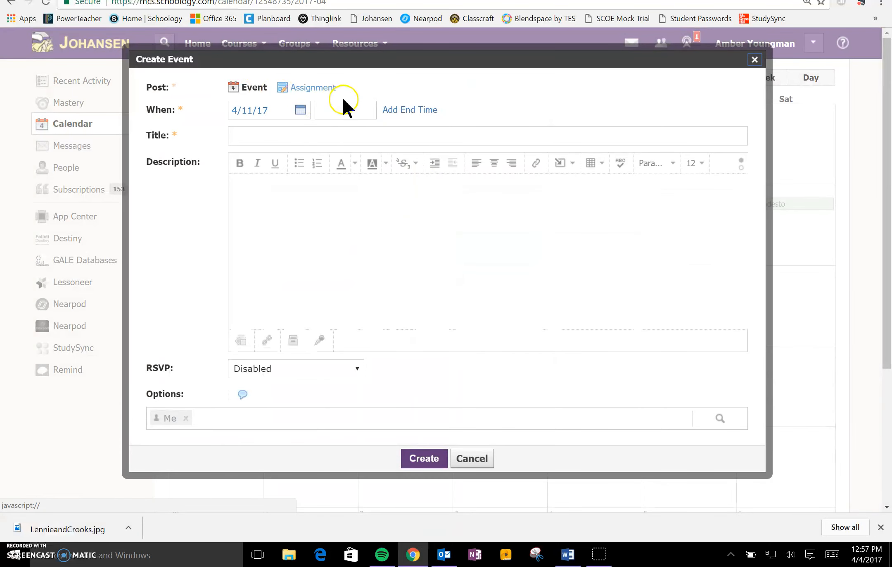
left_click(395, 110)
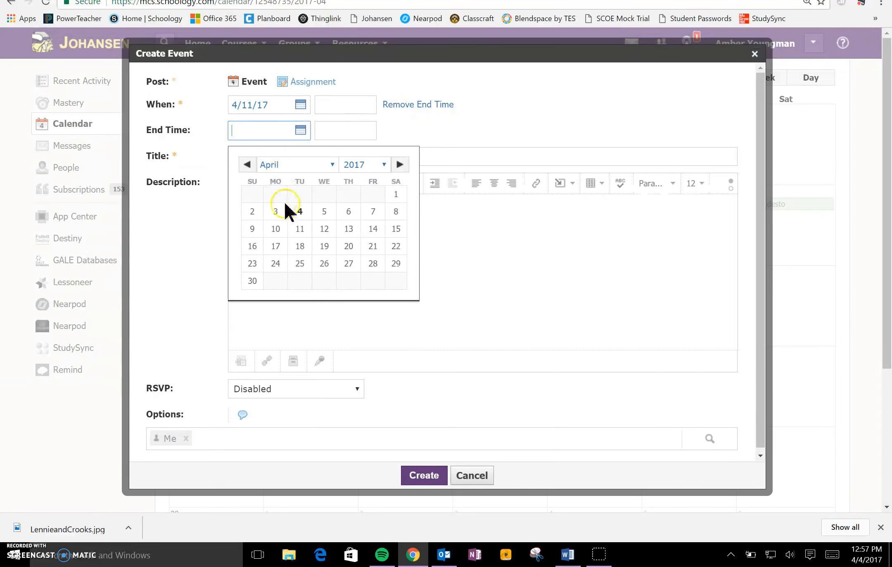
left_click(348, 229)
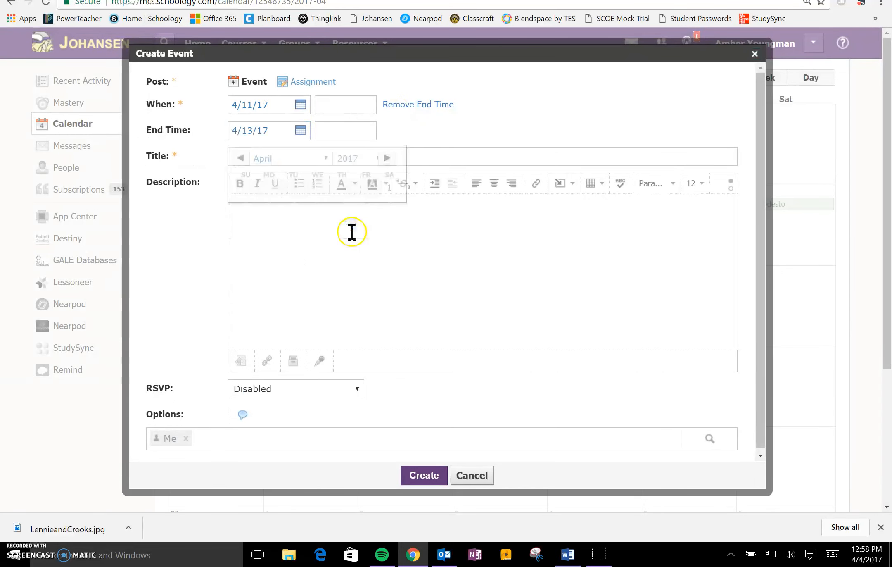
left_click(300, 105)
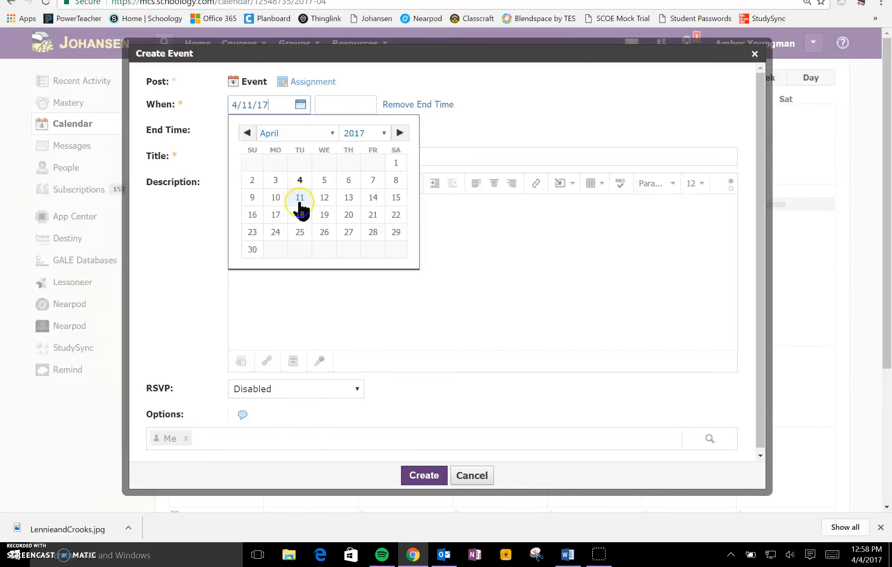
left_click(300, 198)
Step: Title the event "Project Research" and enter the description "Make sure to bring your books!"
left_click(276, 161)
type("Project Research")
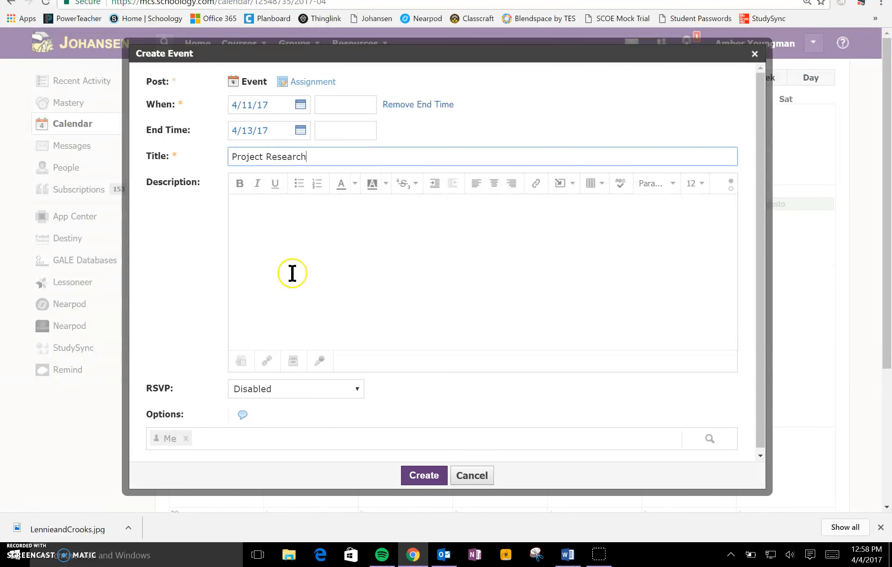
left_click(306, 249)
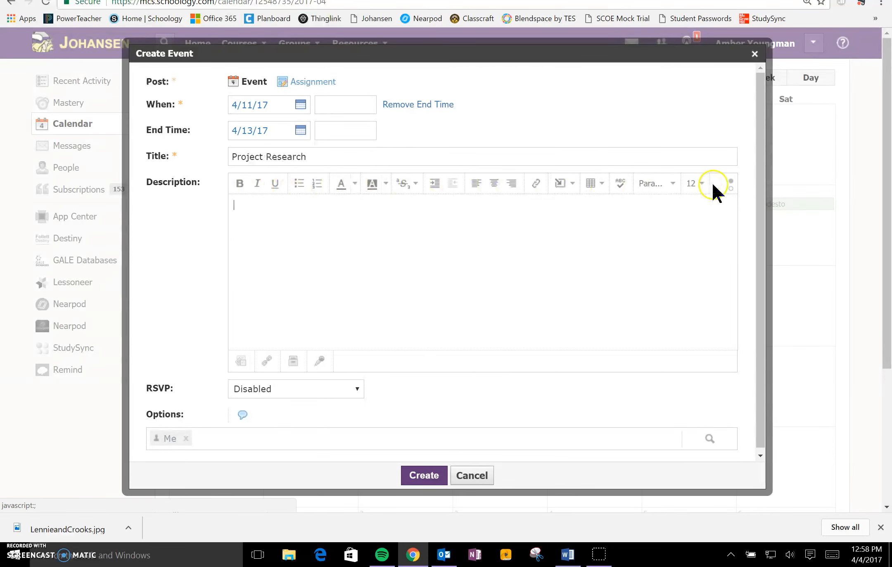
left_click(571, 186)
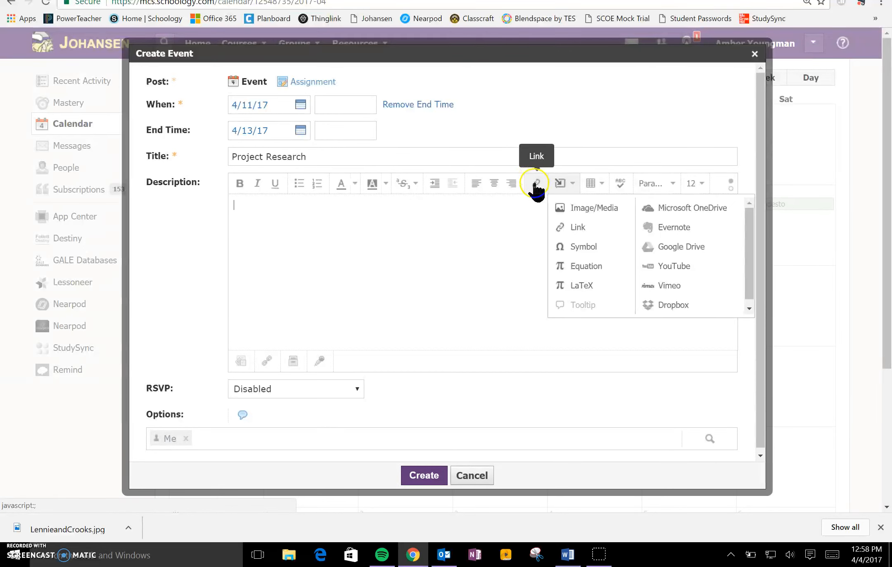
left_click(341, 221)
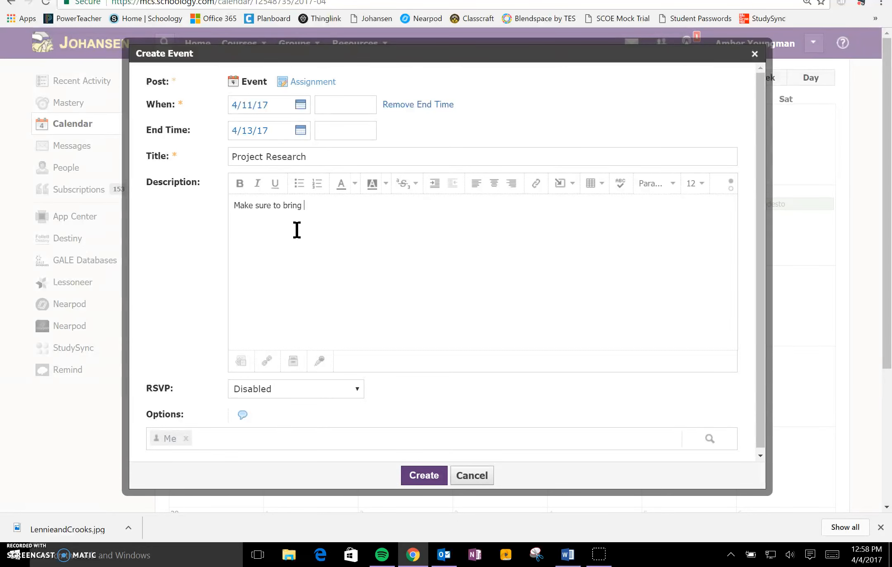
left_click(284, 305)
Step: Disable comments and create the event for the Pre AP GATE English 4 course instead of the personal calendar
left_click(242, 415)
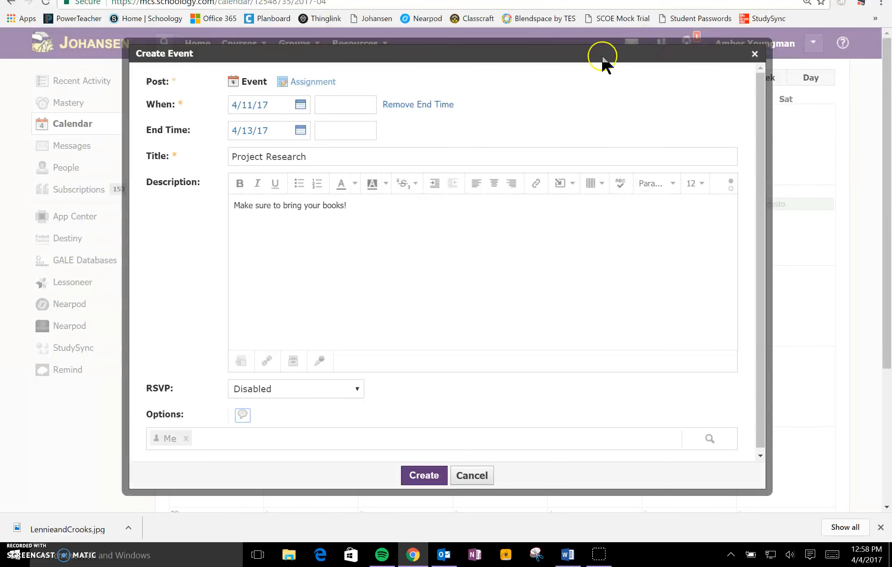
left_click(187, 439)
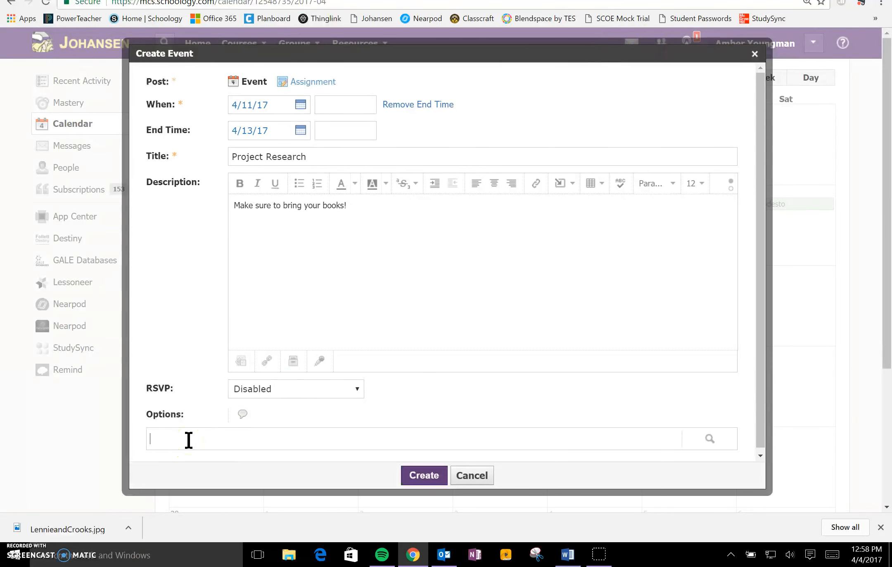
left_click(189, 439)
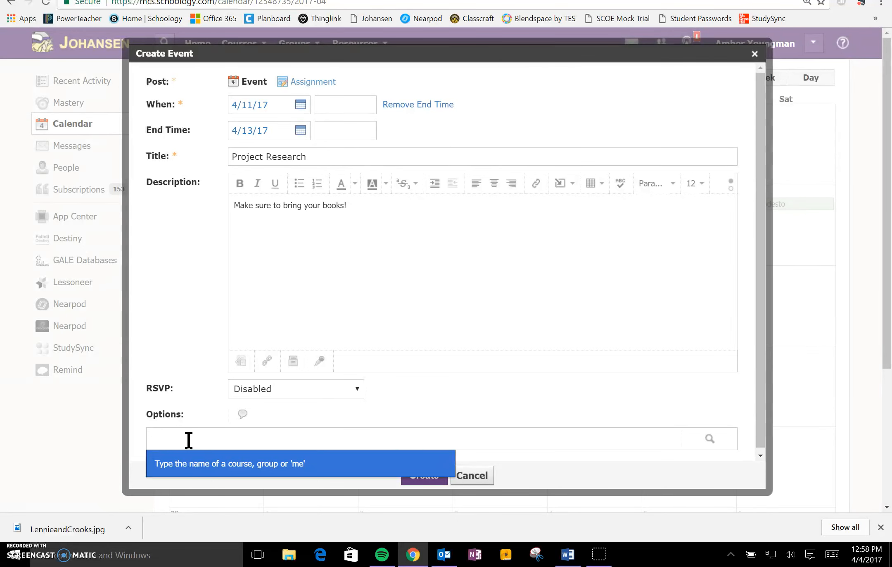
type("Pre")
left_click(189, 456)
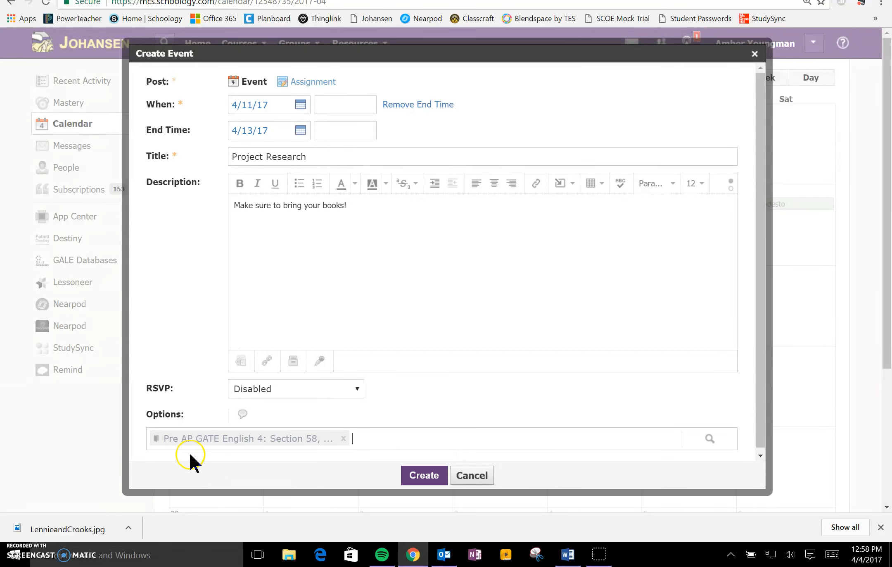
left_click(419, 478)
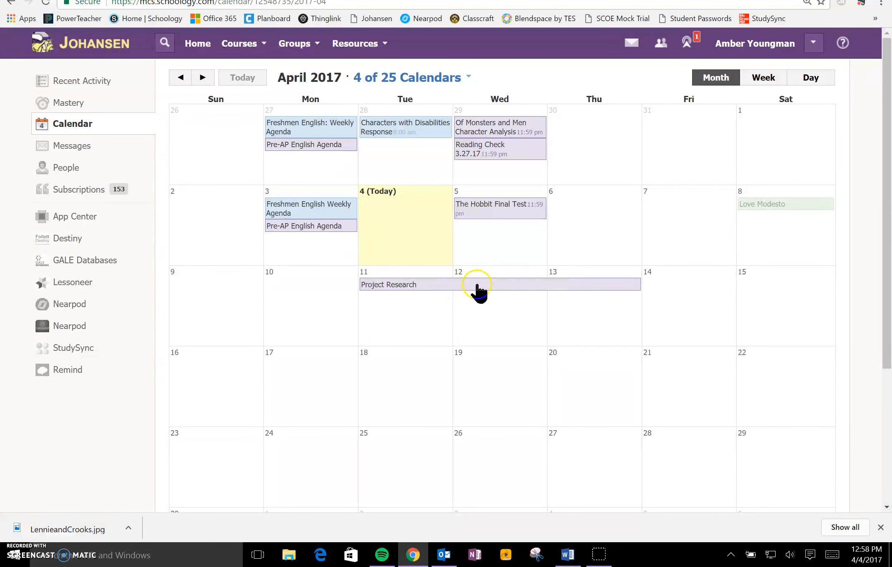
Step: Open the Project Research event's page from the upcoming items of the Pre AP GATE English 4 course
left_click(240, 42)
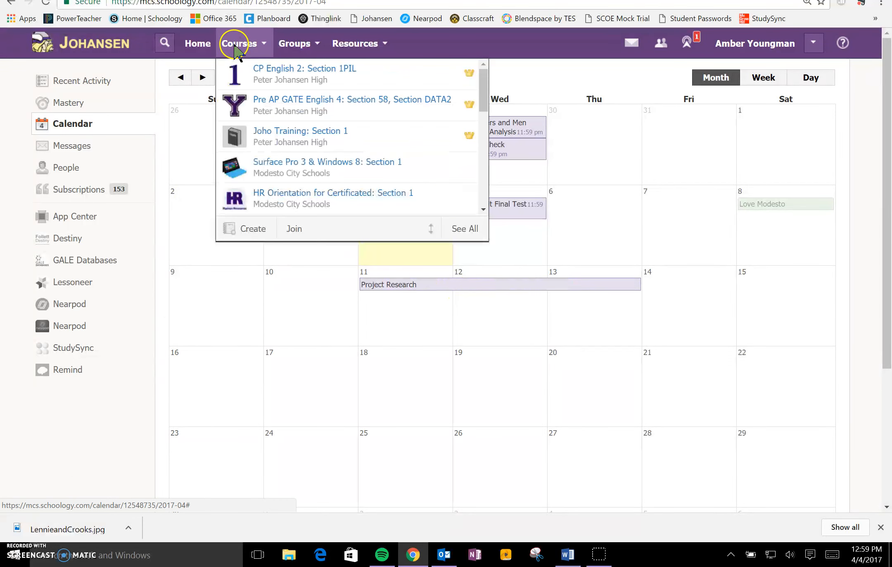
left_click(266, 101)
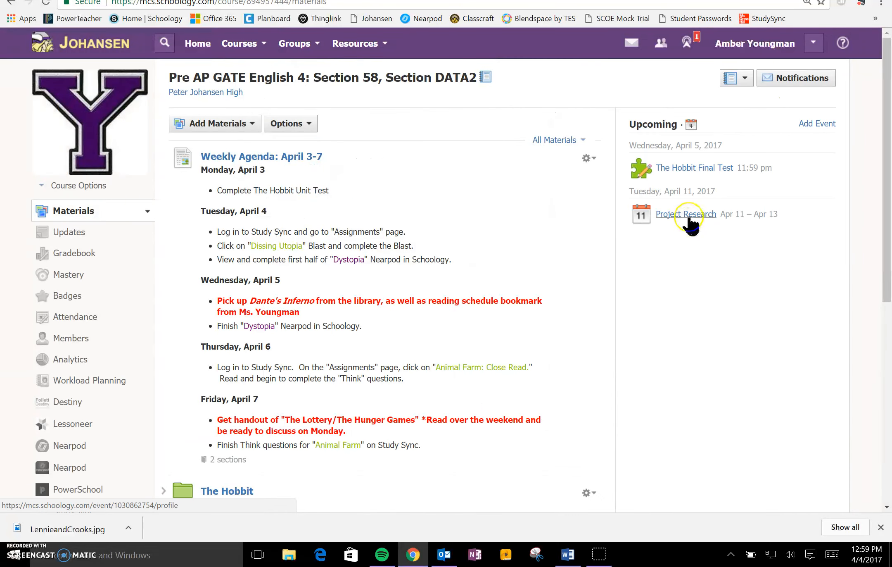
left_click(709, 215)
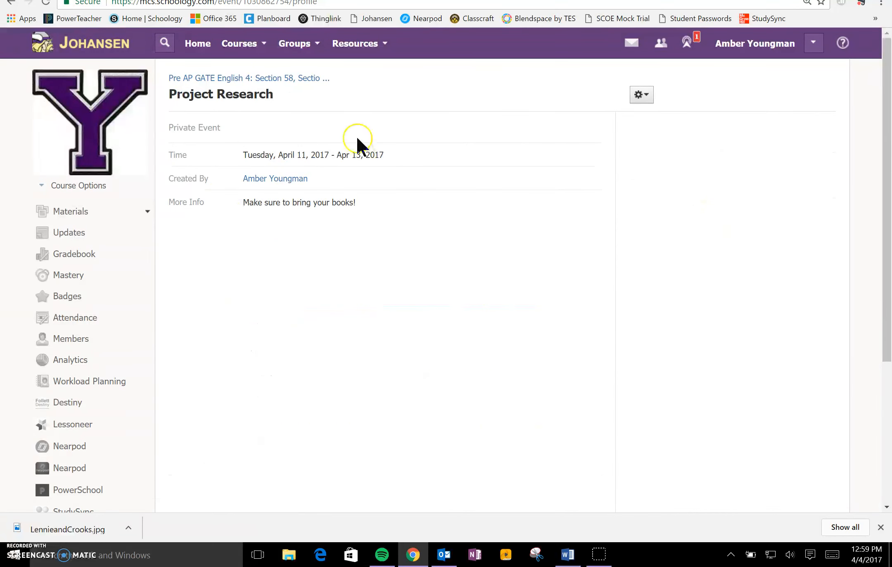